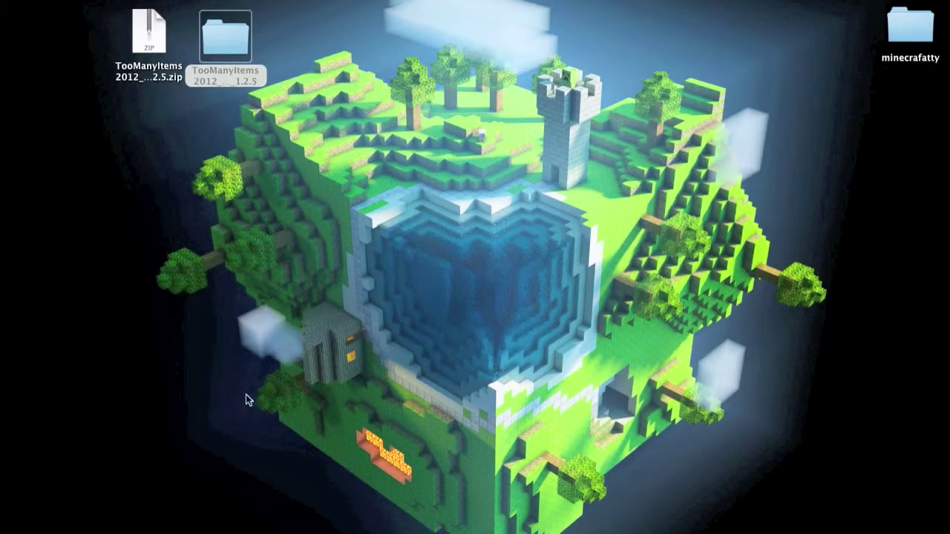
Switch to Google Chrome and follow the Minecraft 1.2.5 (2012-04-10) download link in the TooManyItems forum topic
mouse_move(201, 515)
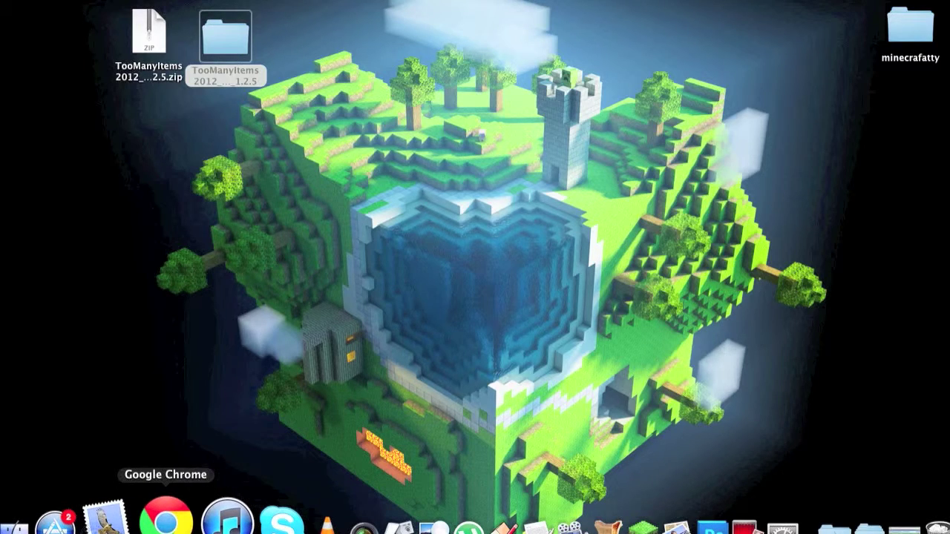
left_click(166, 520)
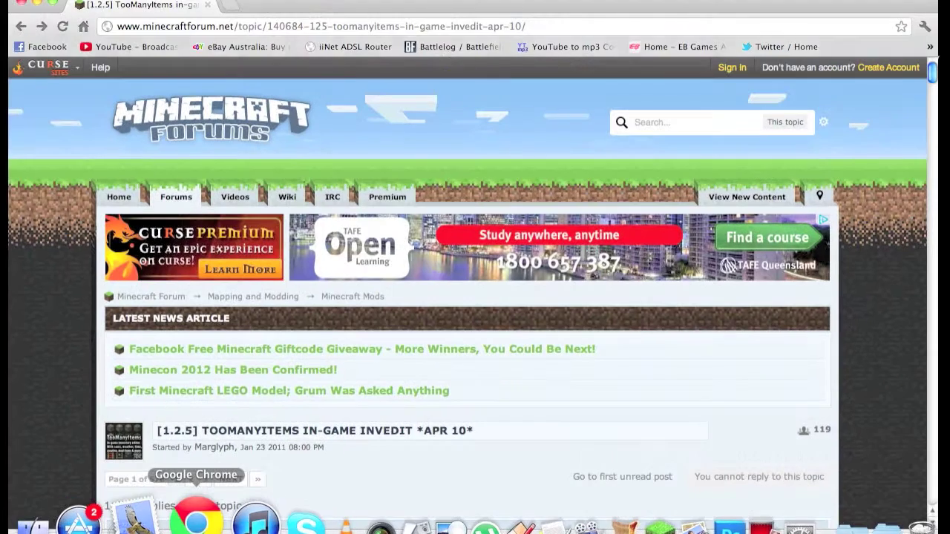
scroll(456, 188, "down", 3)
scroll(455, 188, "down", 3)
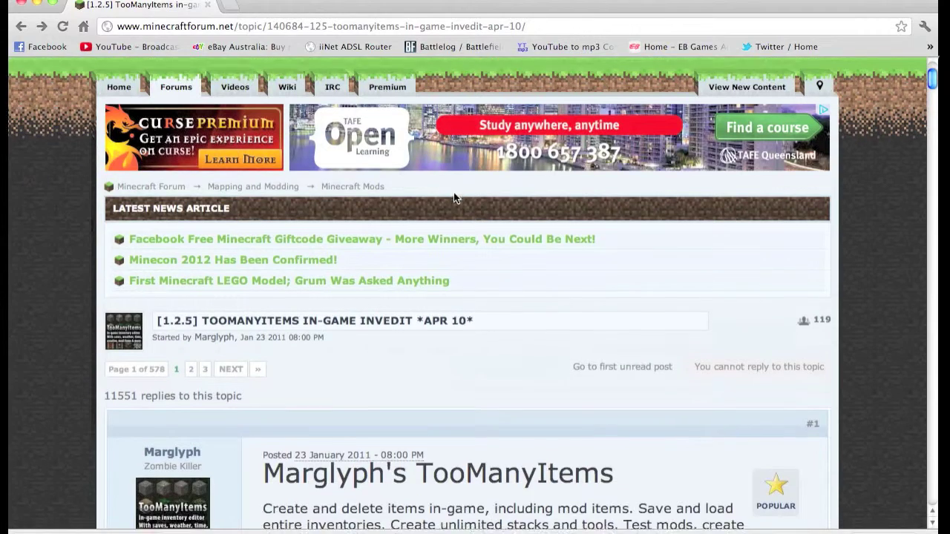
scroll(473, 252, "down", 4)
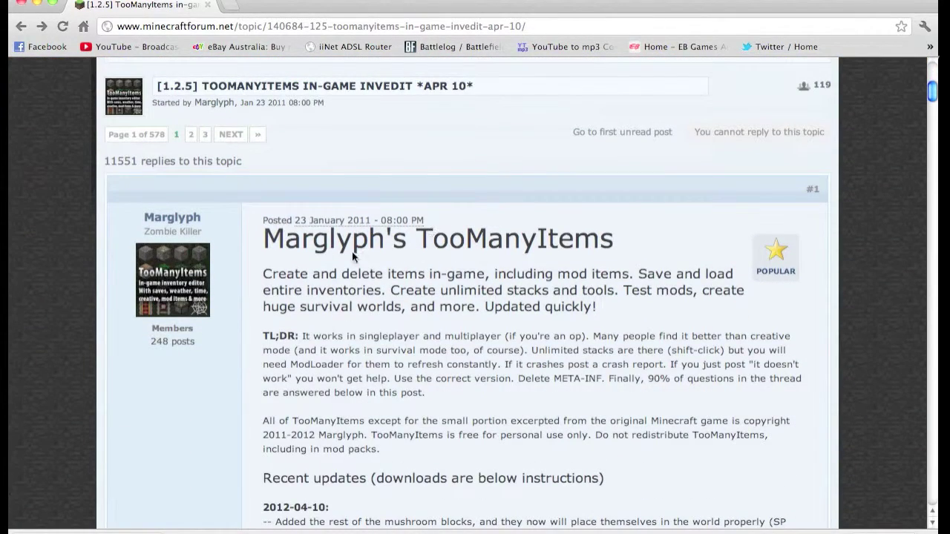
scroll(288, 223, "up", 8)
scroll(334, 149, "down", 1)
scroll(380, 90, "up", 2)
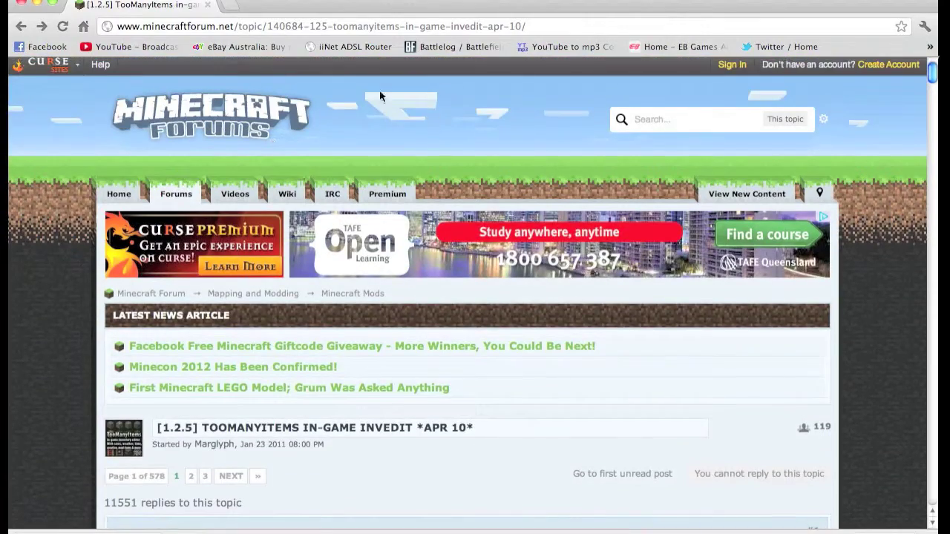
scroll(535, 218, "down", 3)
scroll(536, 218, "down", 20)
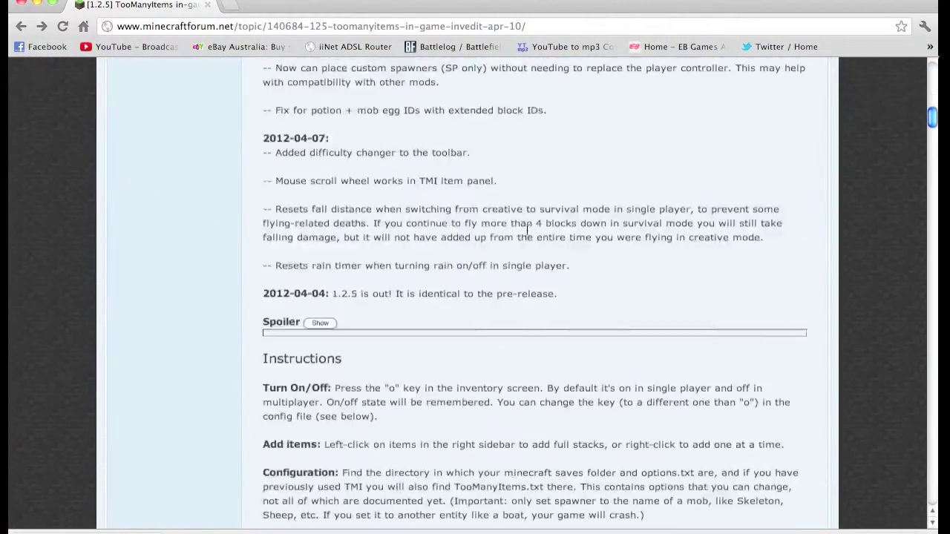
scroll(523, 230, "down", 12)
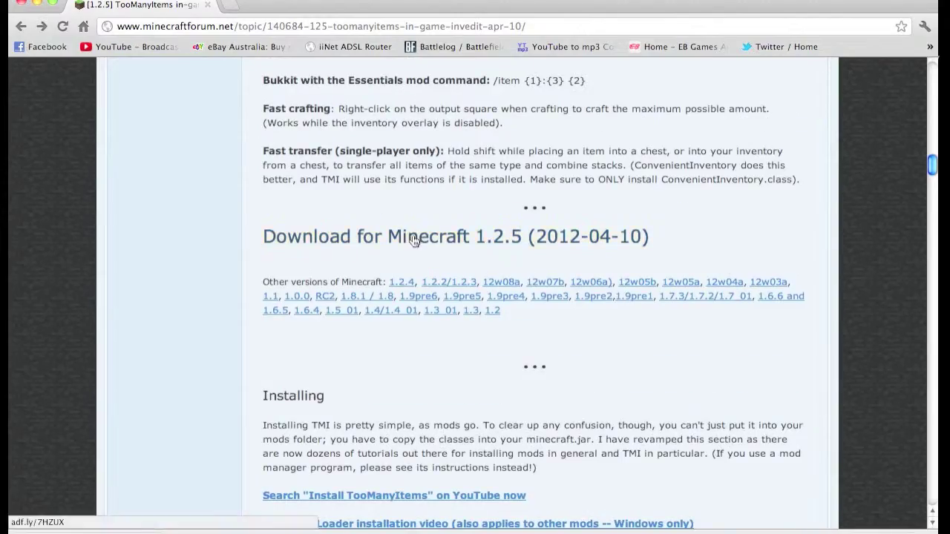
left_click(416, 238)
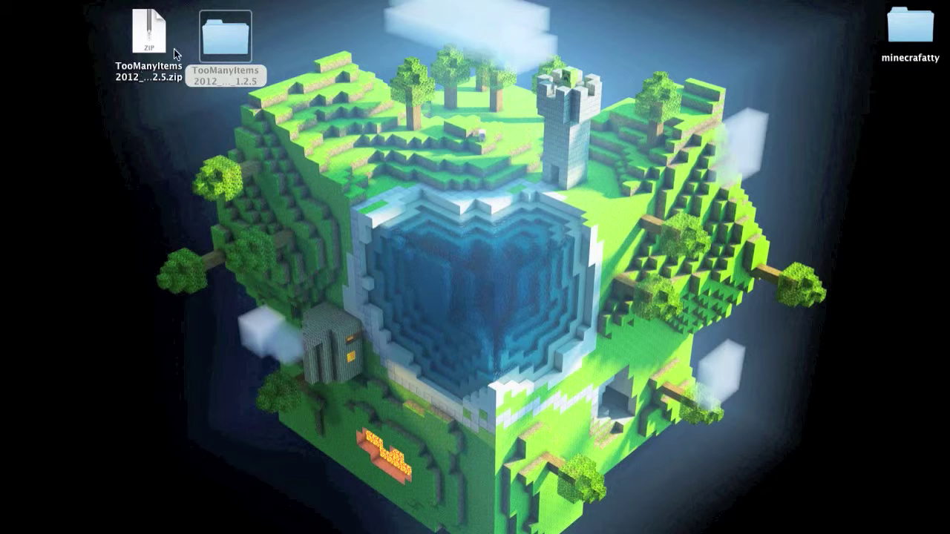
Extract the TooManyItems zip on the desktop and place the extracted folder apart from the archive
left_click_drag(153, 34, 93, 123)
double_click(93, 124)
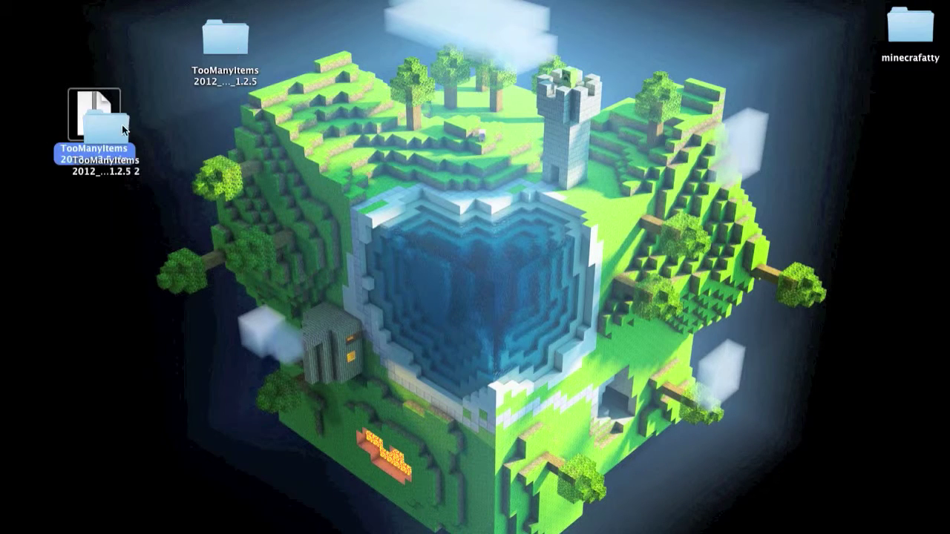
left_click_drag(123, 130, 332, 109)
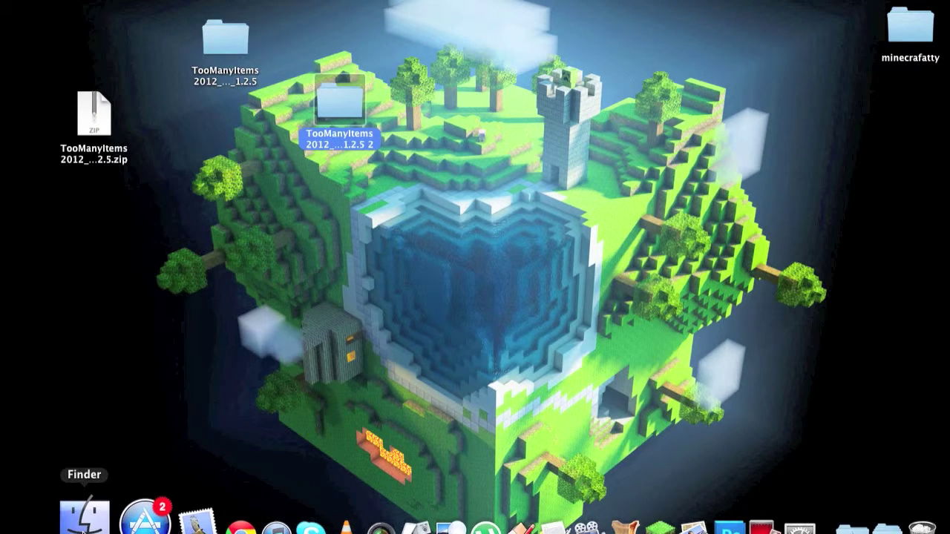
Switch to Finder and open Library/Application Support/minecraft/bin in the home folder
left_click(89, 516)
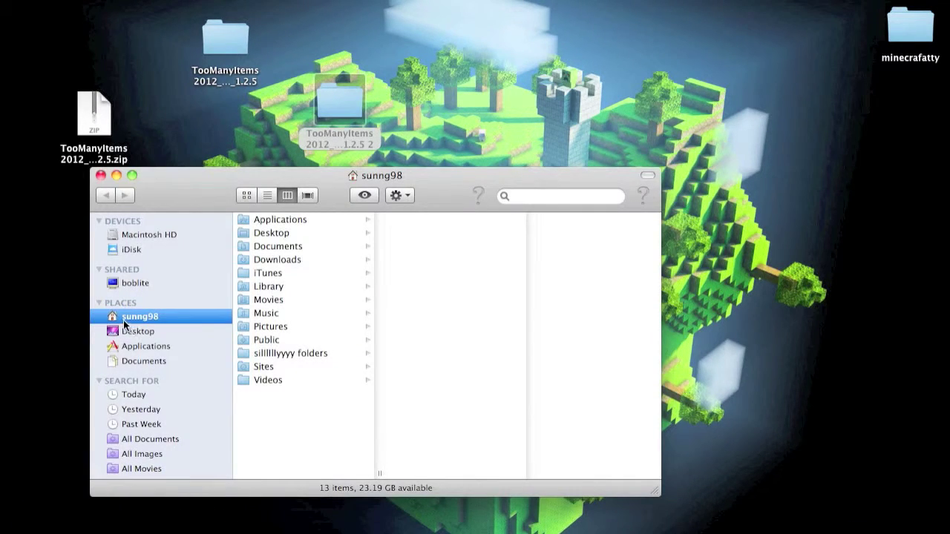
left_click(270, 286)
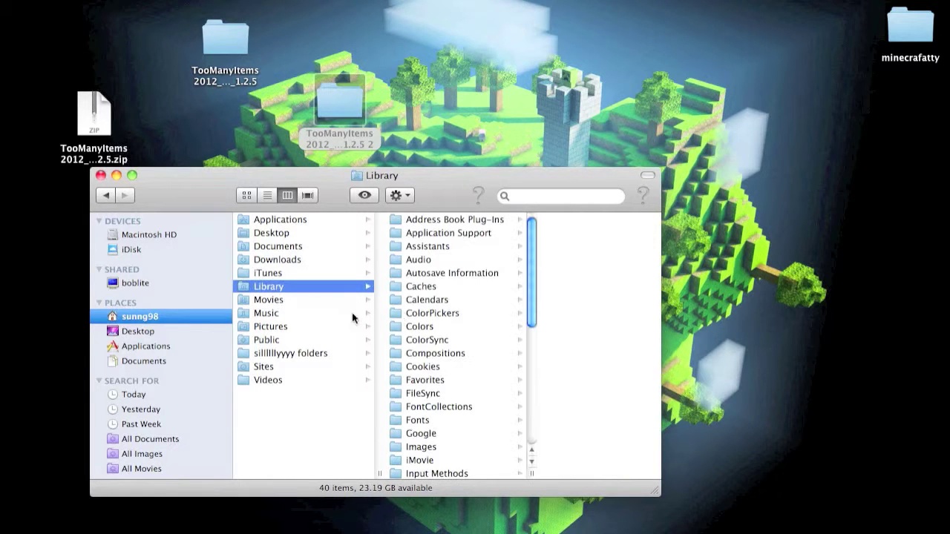
left_click(465, 234)
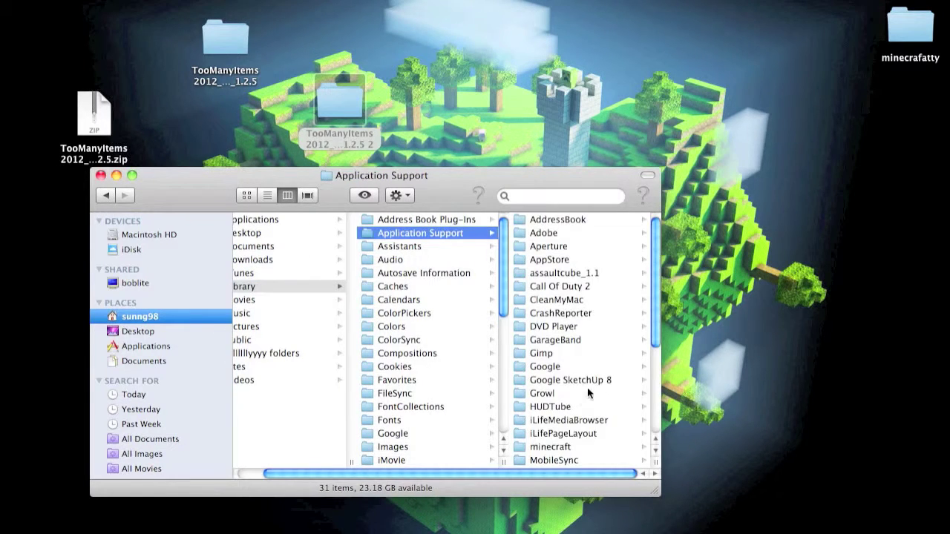
left_click(555, 448)
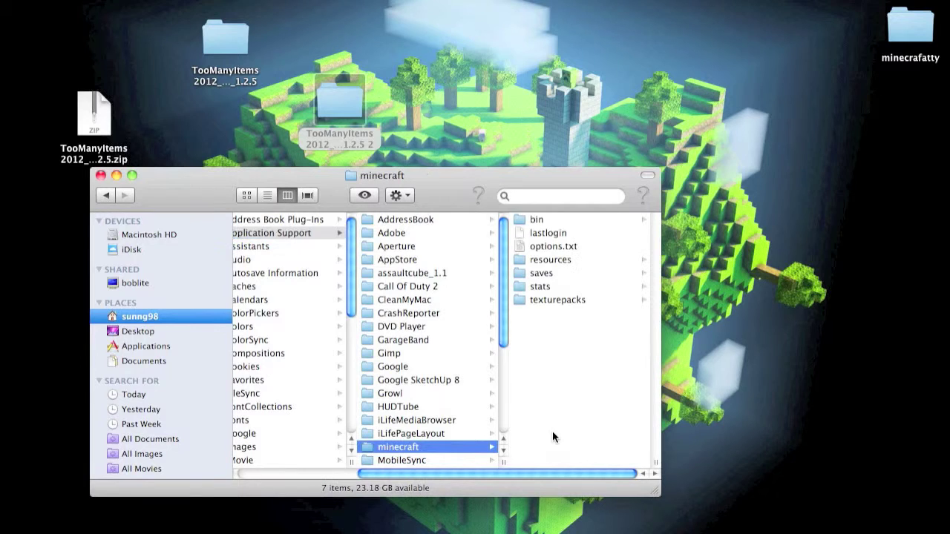
left_click(518, 226)
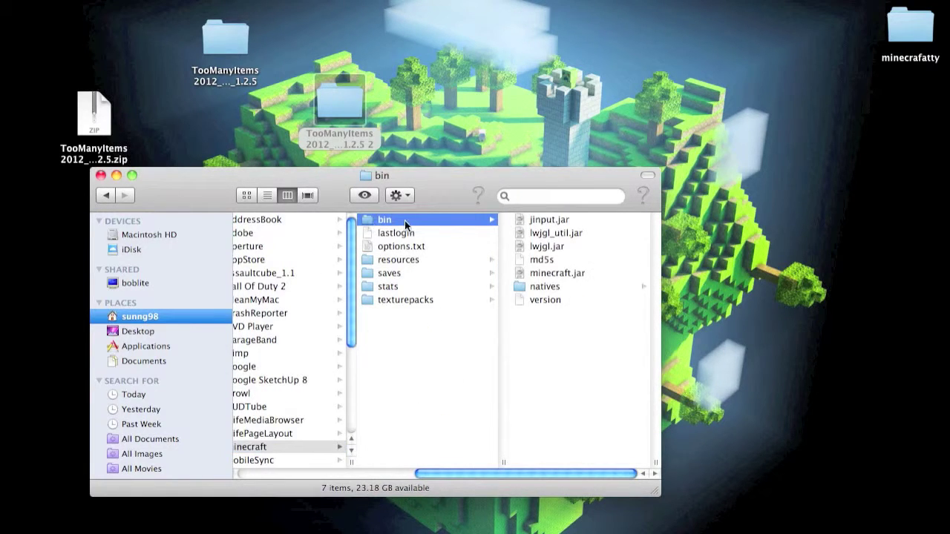
Extract minecraft.jar in the bin folder with Archive Utility
left_click(535, 274)
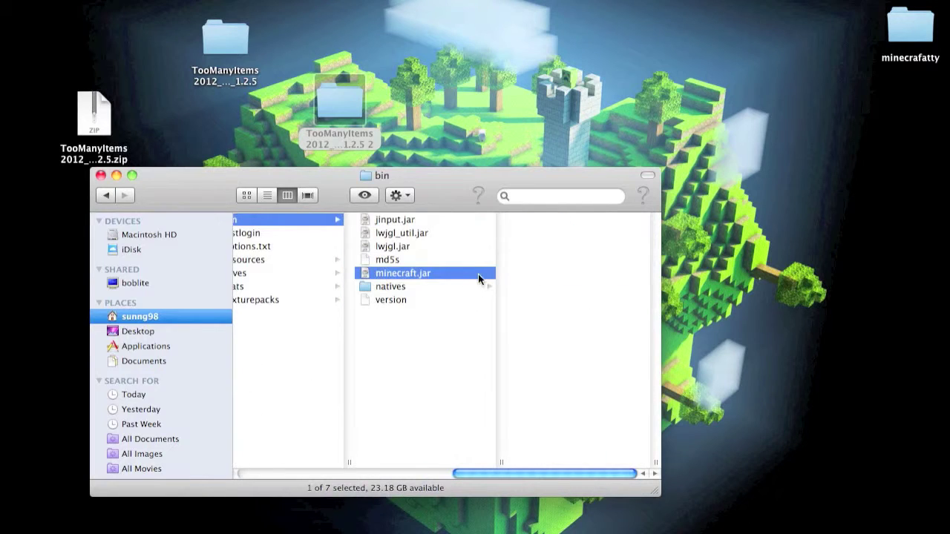
right_click(405, 274)
mouse_move(432, 289)
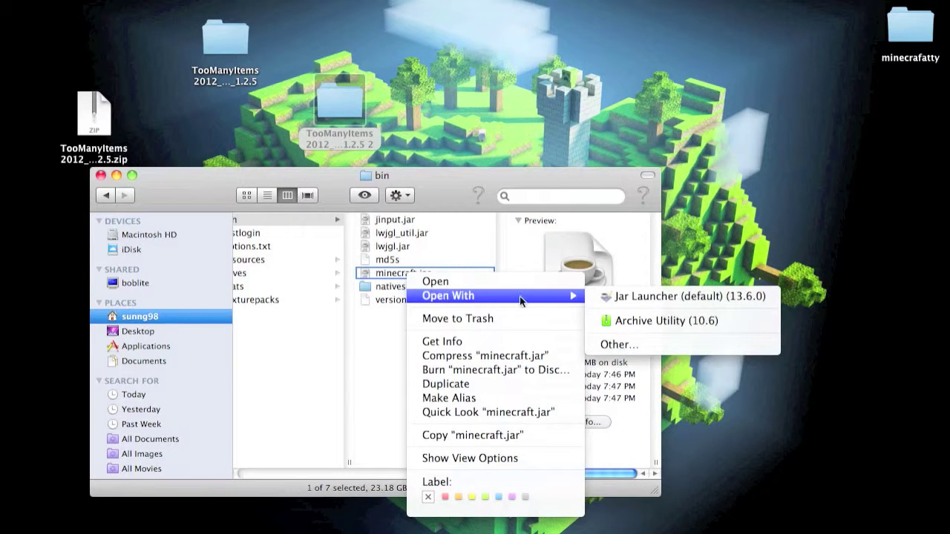
left_click(602, 320)
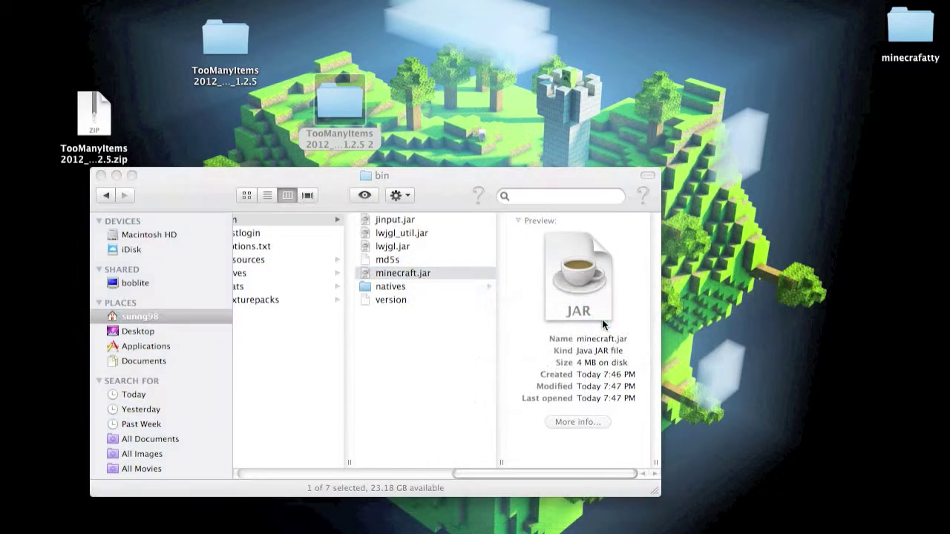
Move the original minecraft.jar file from the bin folder to the Trash
left_click(406, 287)
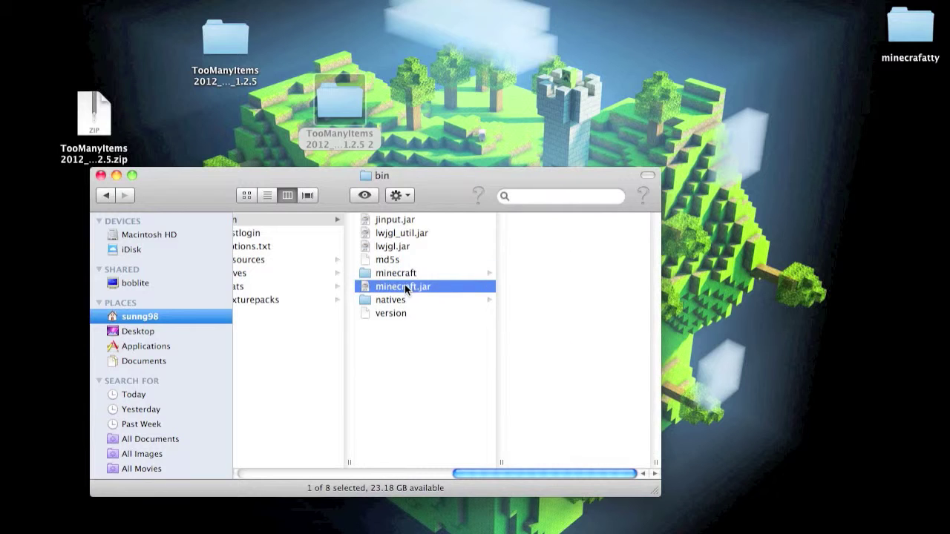
right_click(407, 287)
left_click(442, 329)
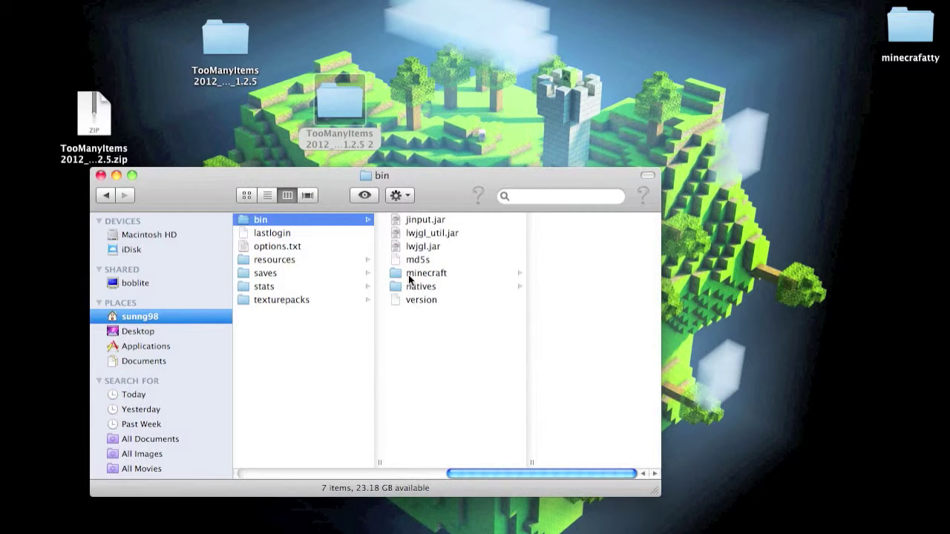
Rename the extracted minecraft folder to minecraft.jar through its Info window, accept adding the extension, and close the window
right_click(411, 275)
left_click(447, 324)
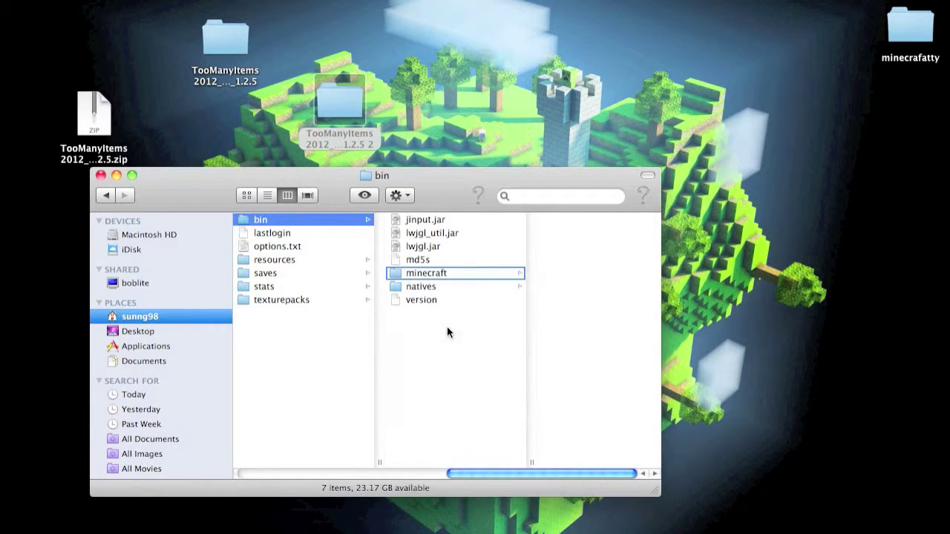
left_click(148, 299)
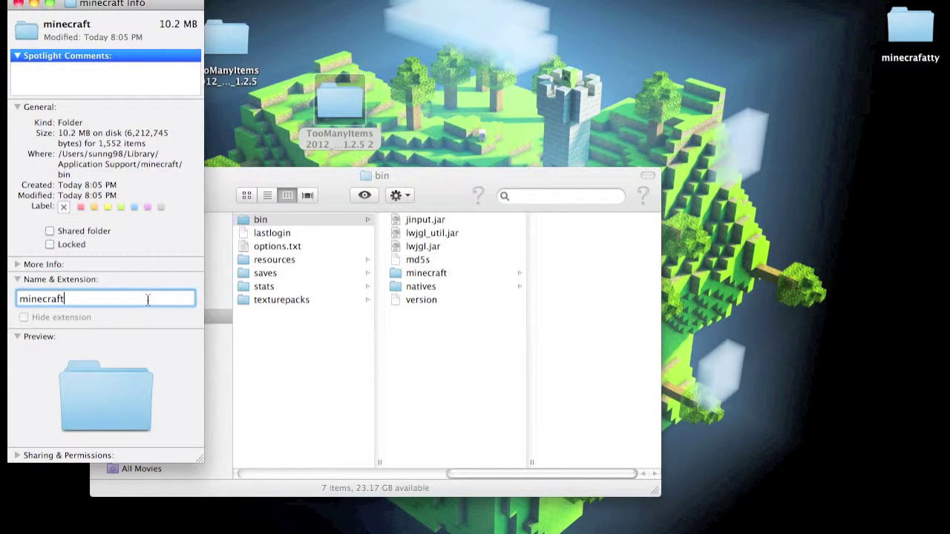
type(".jar")
key("Return")
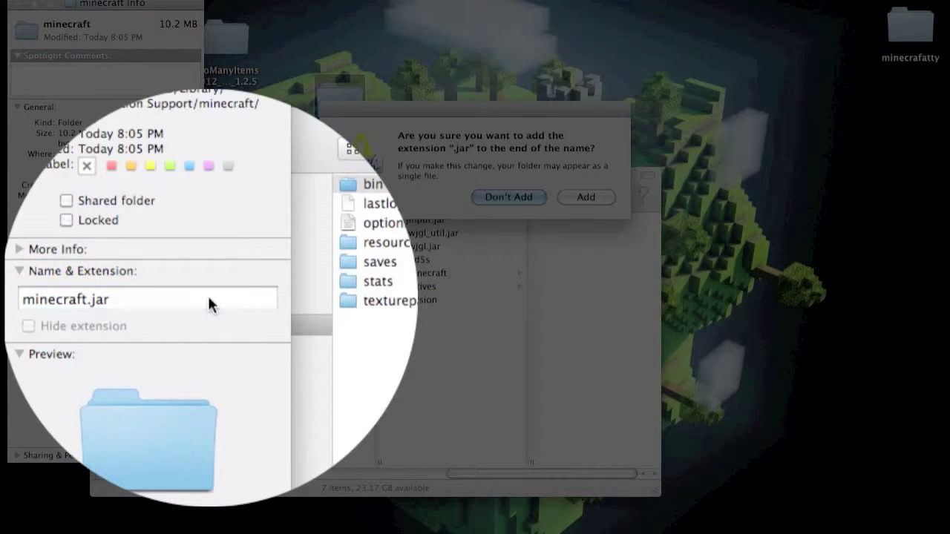
left_click(570, 199)
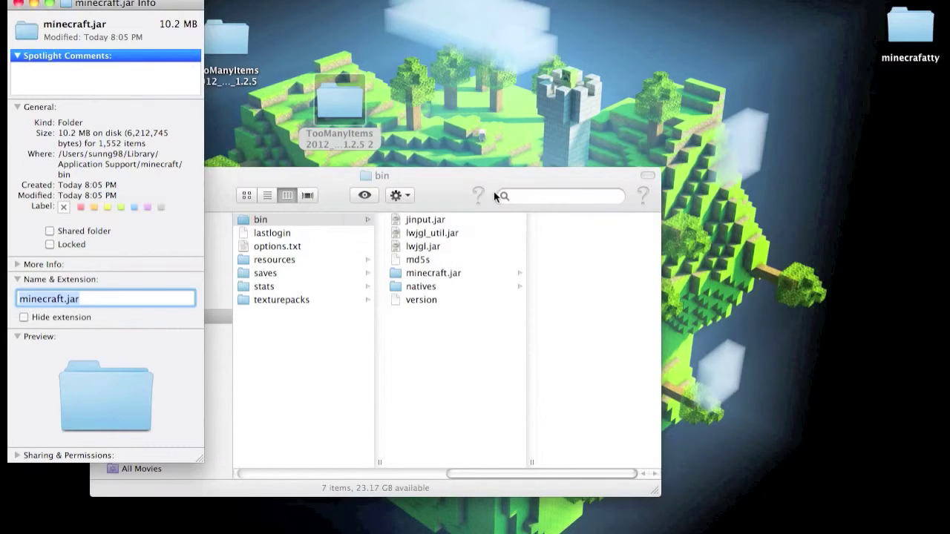
left_click(18, 4)
Open the minecraft.jar folder and move its META-INF folder to the Trash
left_click(456, 274)
left_click_drag(430, 192, 345, 219)
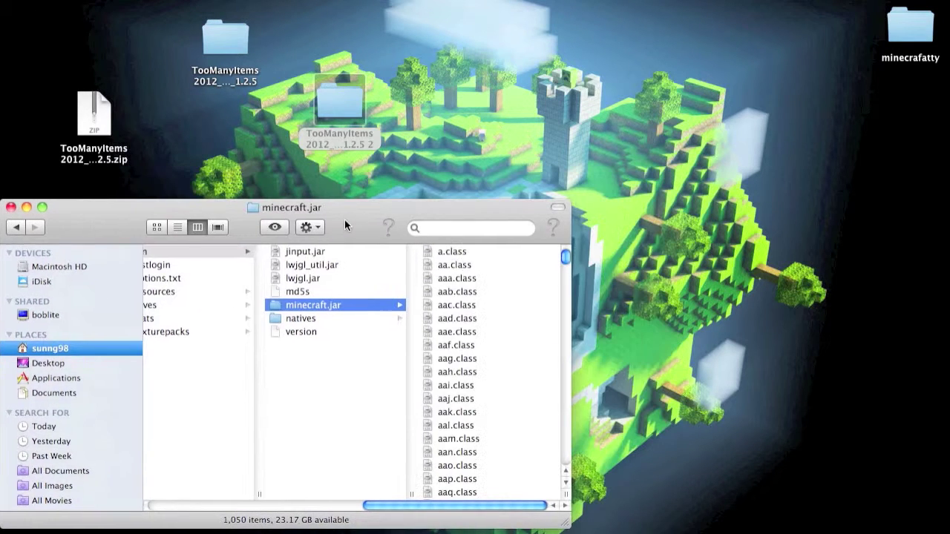
scroll(511, 295, "down", 15)
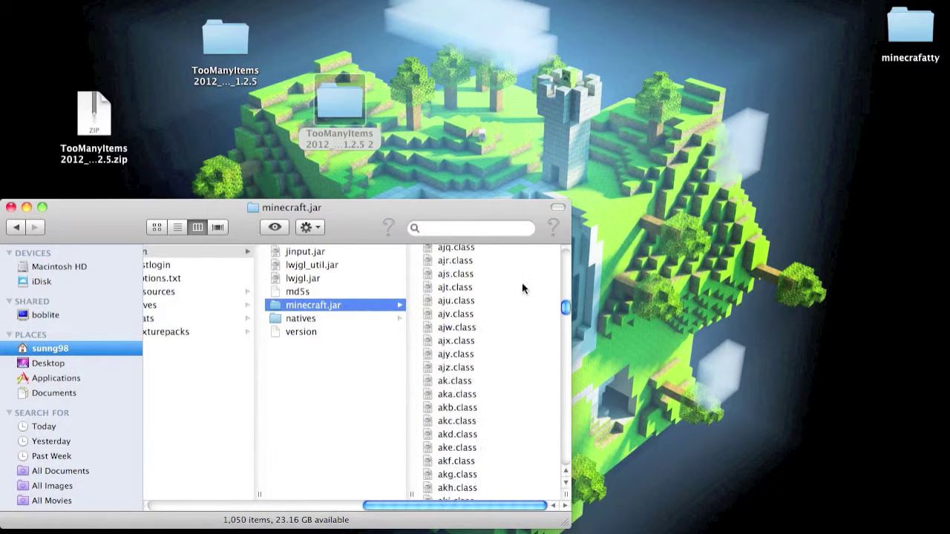
scroll(508, 312, "down", 20)
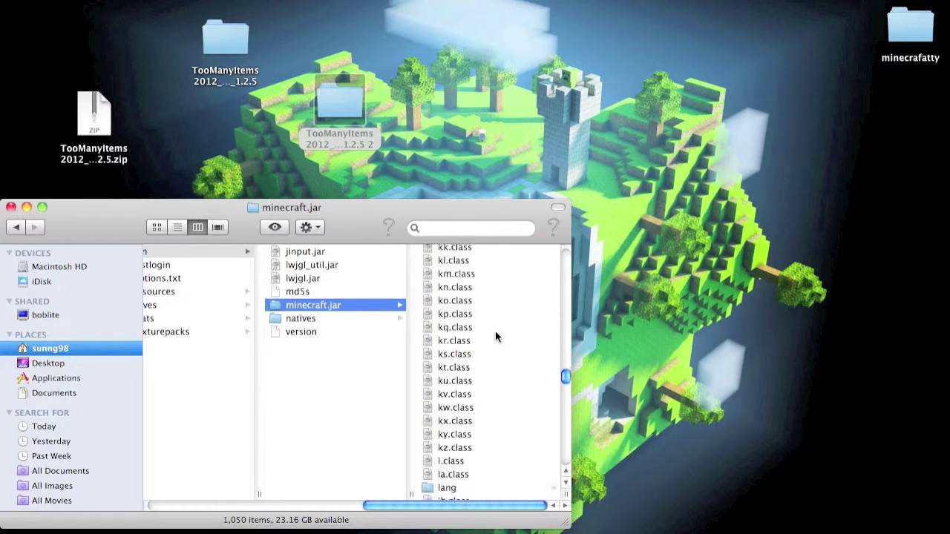
scroll(493, 337, "down", 8)
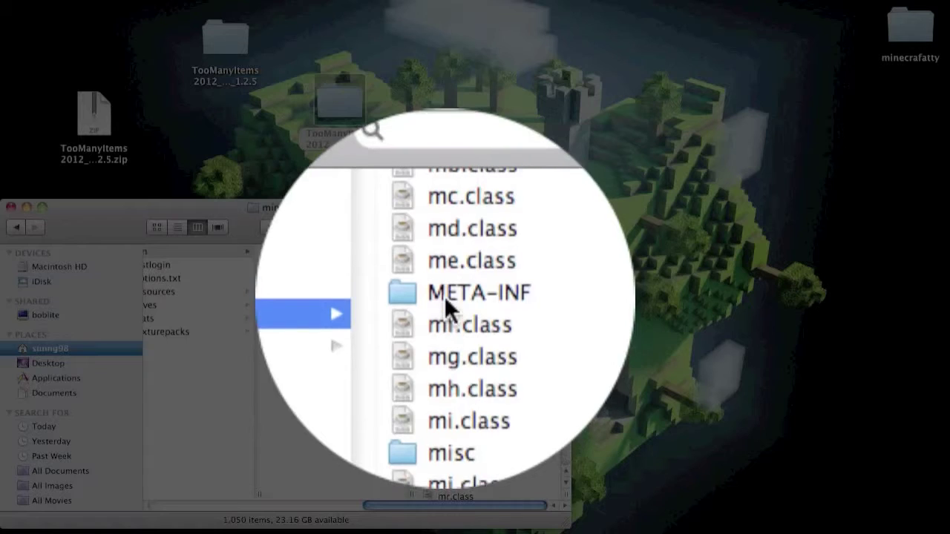
right_click(445, 296)
left_click(473, 333)
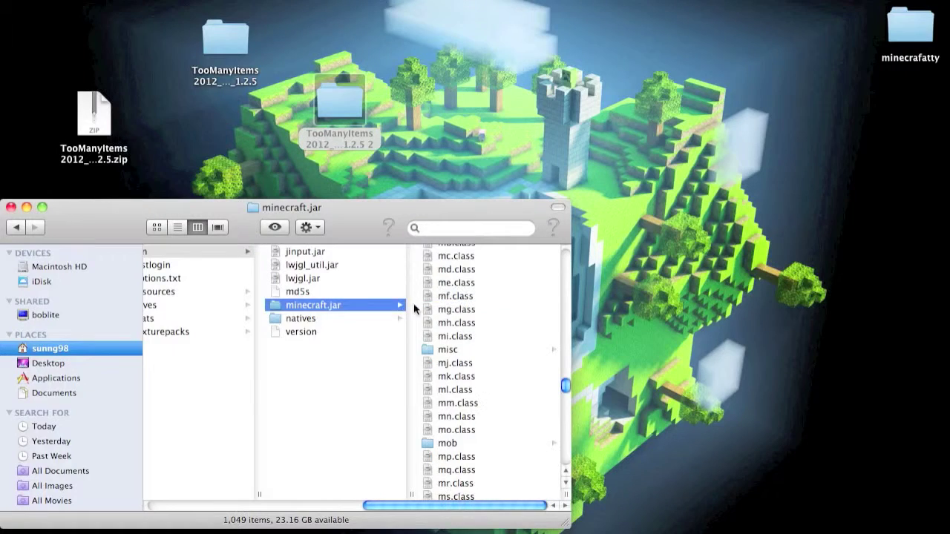
Open the newly extracted TooManyItems folder from the desktop and arrange its window beside the minecraft.jar window
scroll(495, 343, "up", 3)
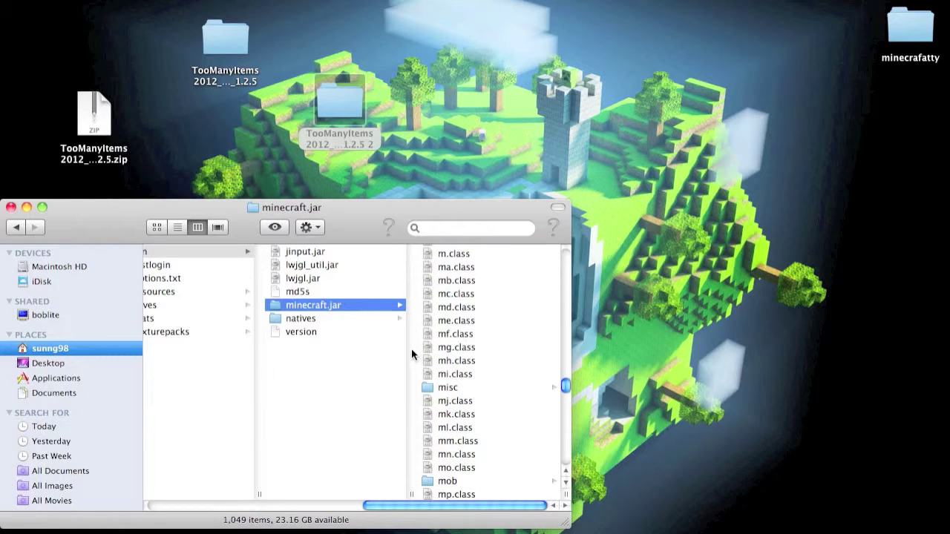
left_click_drag(346, 205, 471, 178)
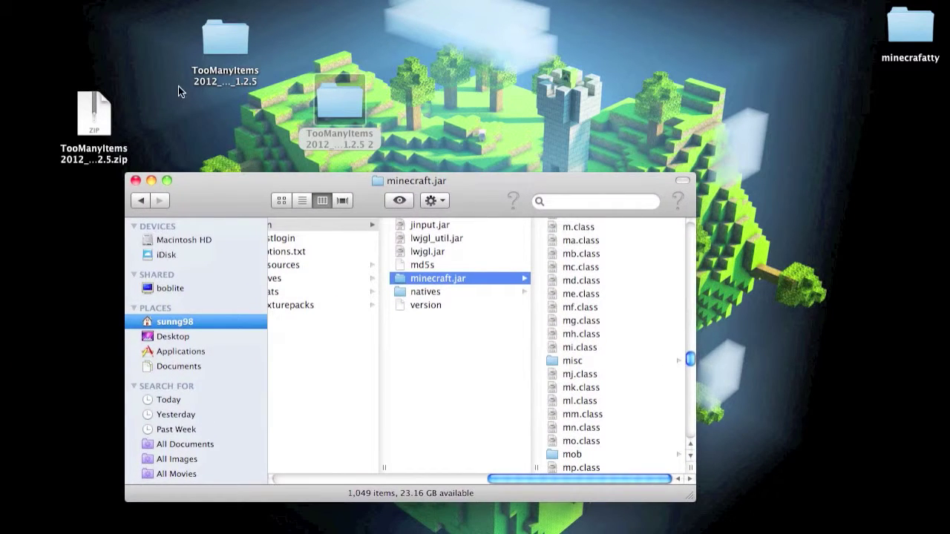
double_click(340, 108)
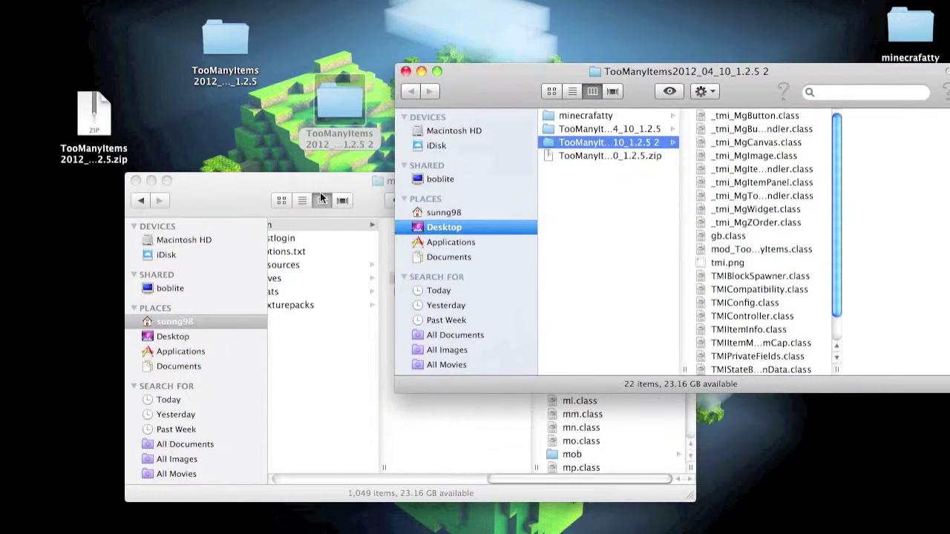
left_click_drag(320, 194, 193, 208)
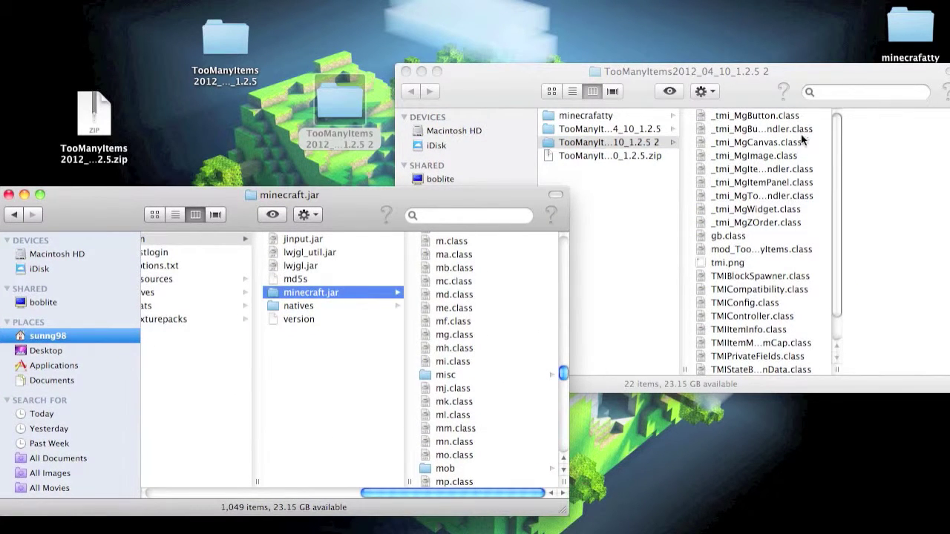
Move all the TooManyItems mod files into the minecraft.jar folder, replacing the existing gb.class
left_click_drag(808, 112, 760, 417)
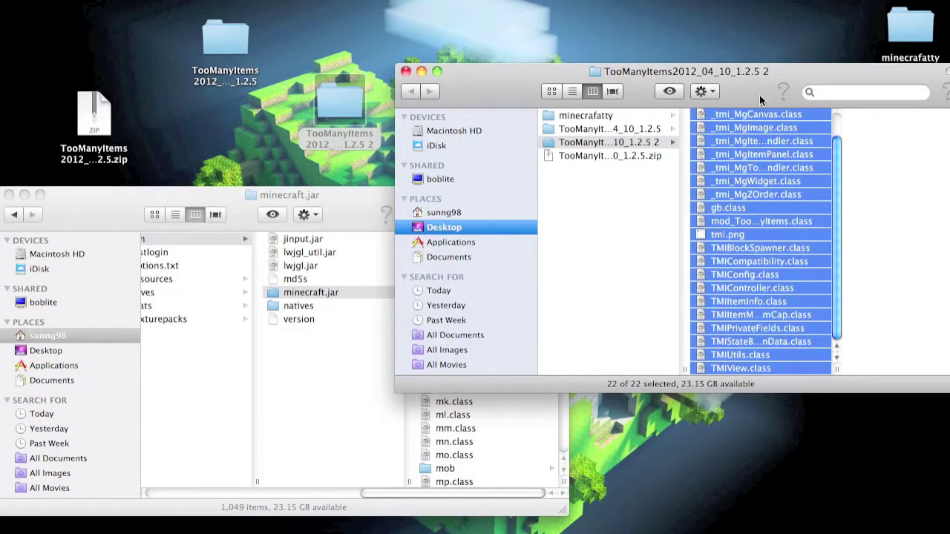
left_click_drag(760, 102, 757, 25)
left_click_drag(768, 94, 474, 419)
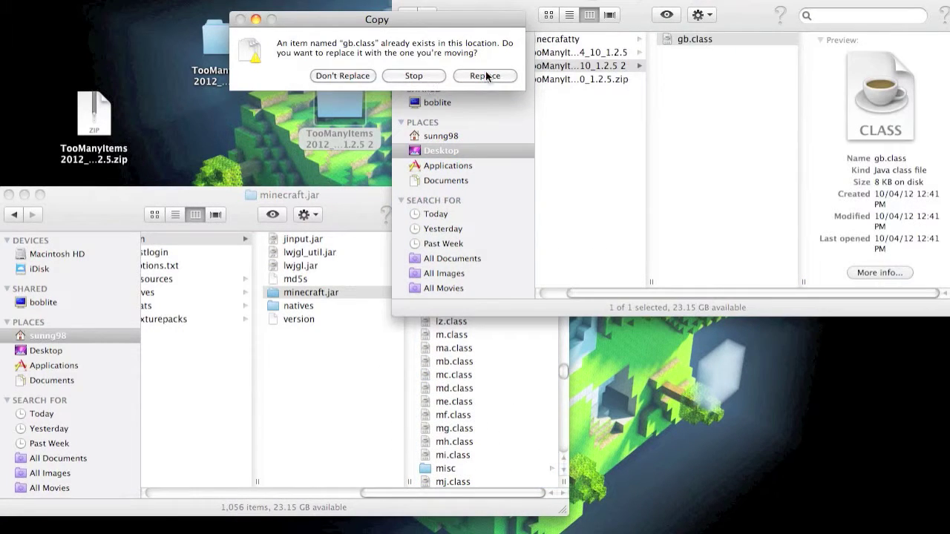
left_click(488, 75)
Compress the minecraft.jar folder into a zip archive within the bin folder
left_click_drag(357, 221, 455, 116)
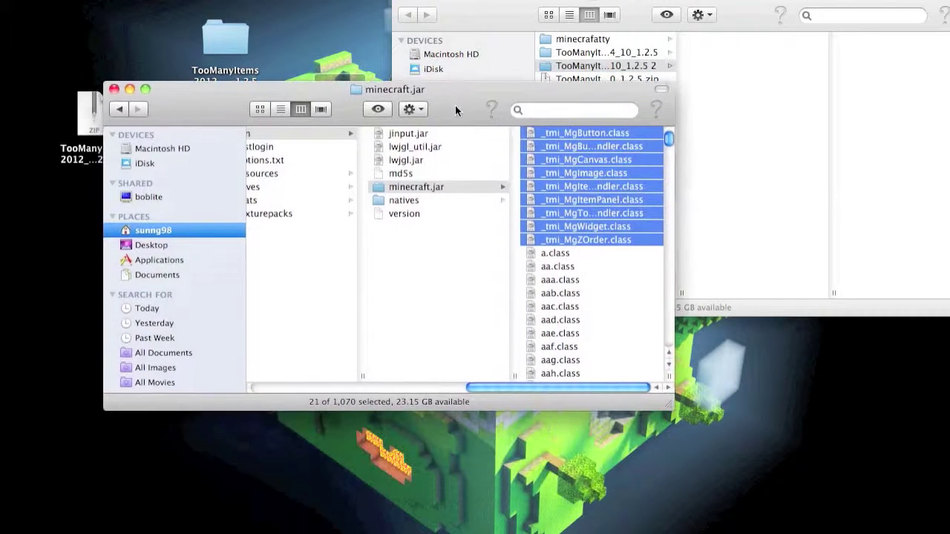
right_click(430, 189)
left_click(465, 254)
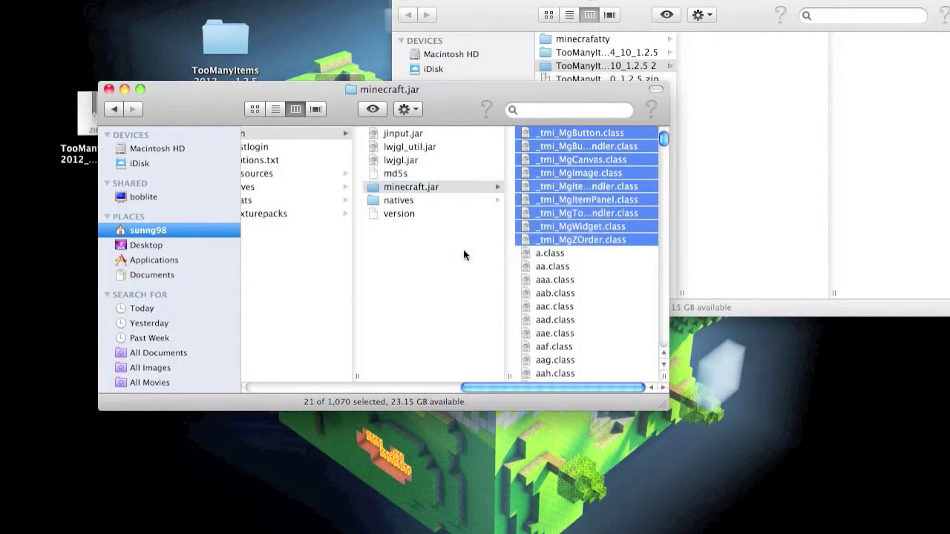
Move the minecraft.jar folder to the Trash and extract minecraft.jar.zip in its place
right_click(413, 187)
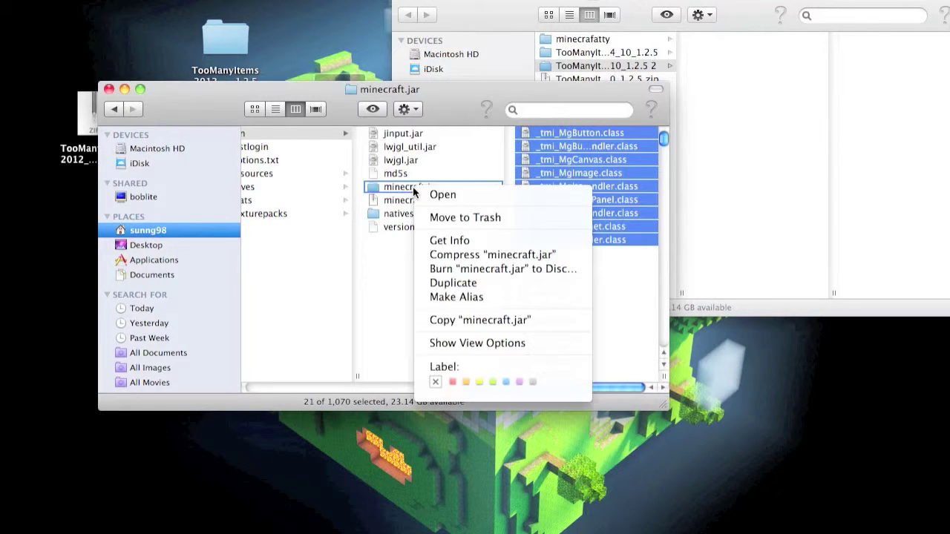
left_click(432, 217)
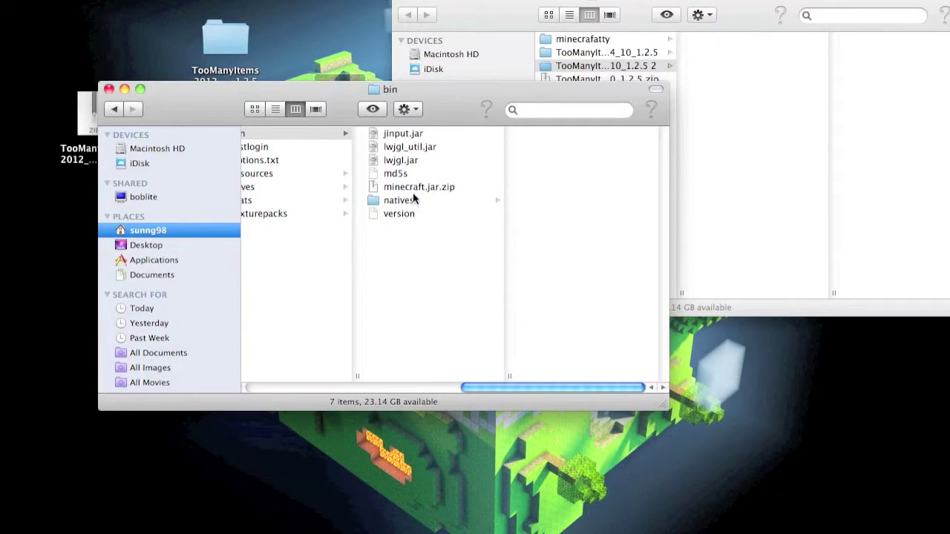
double_click(401, 187)
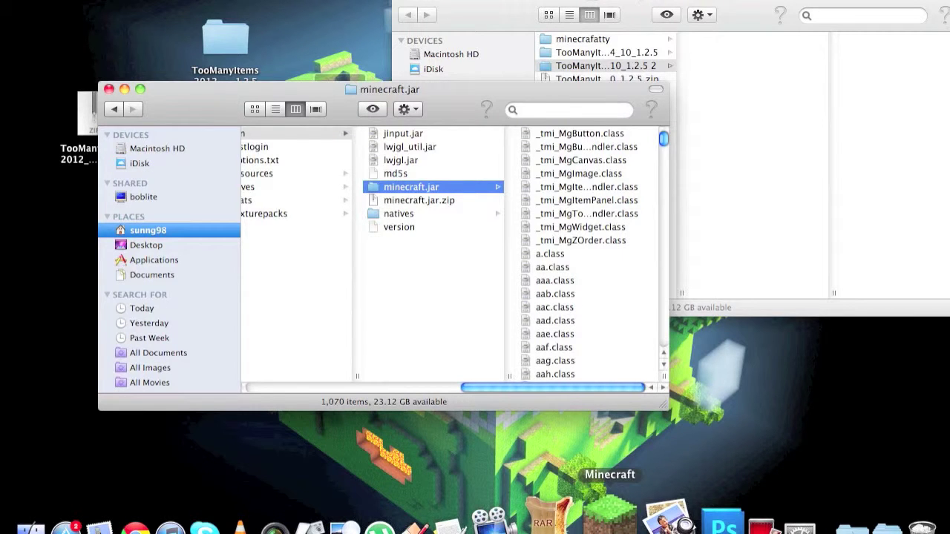
Launch Minecraft and log in with the account password, with Remember password selected
left_click(609, 511)
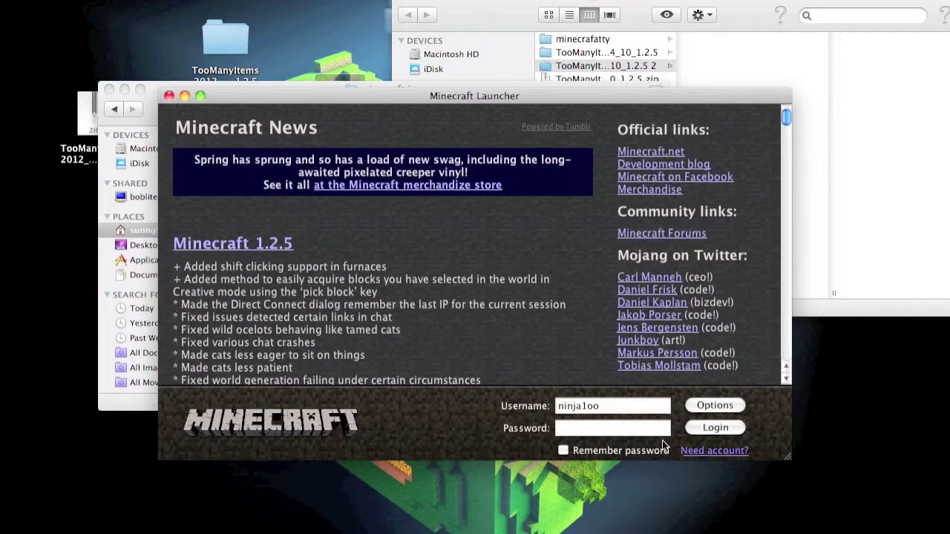
left_click(610, 428)
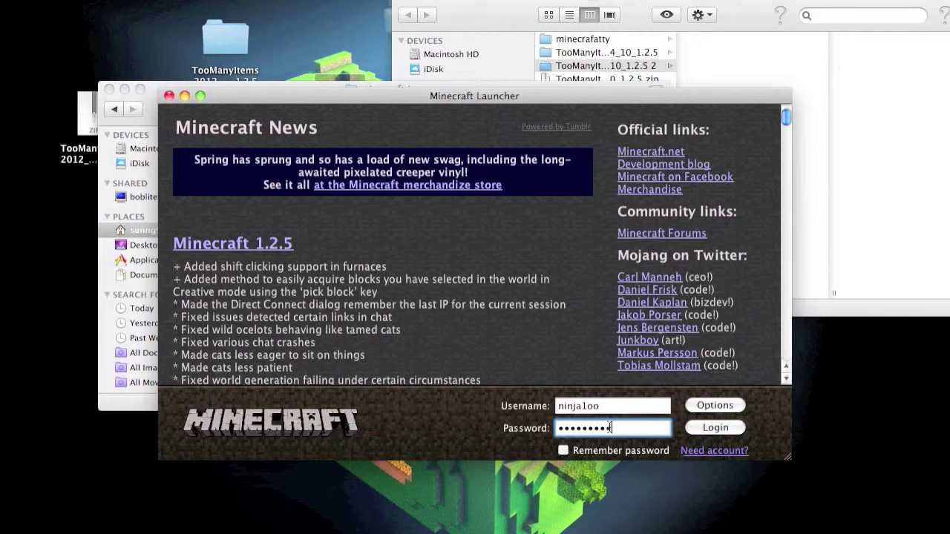
left_click(563, 450)
left_click(715, 429)
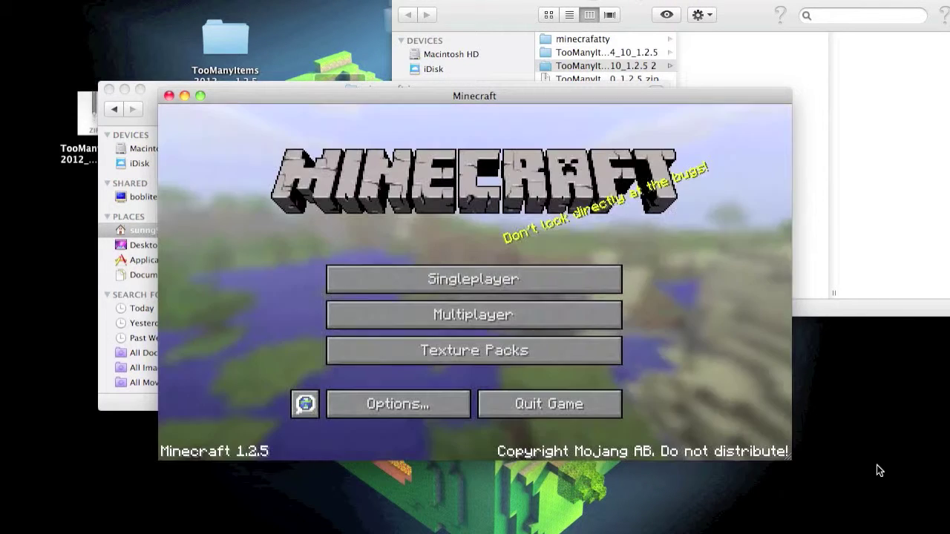
Create a new singleplayer world named New World in Survival mode
left_click(456, 279)
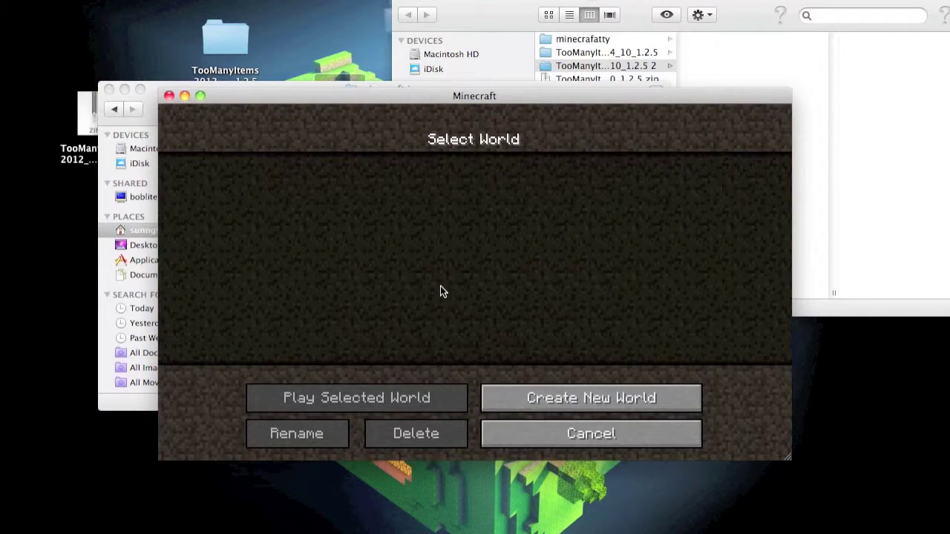
left_click(513, 399)
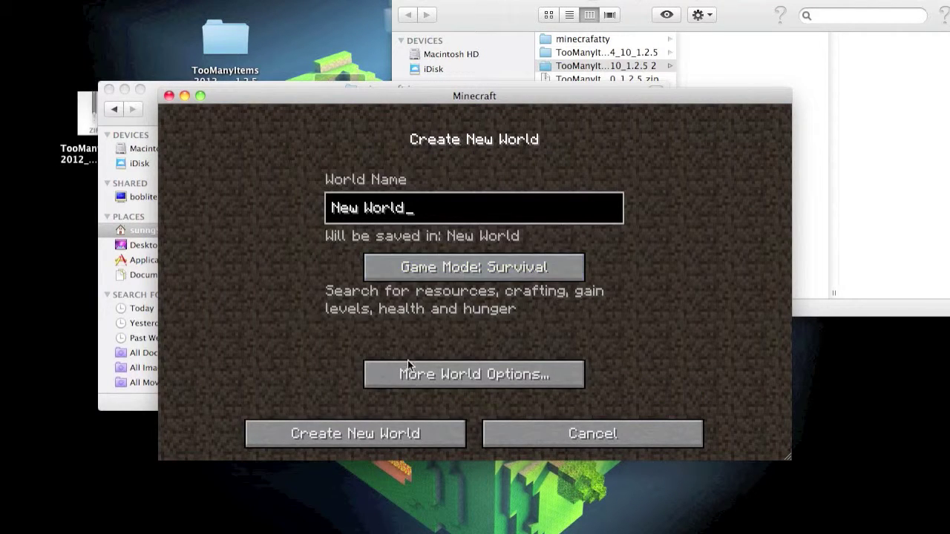
left_click(338, 433)
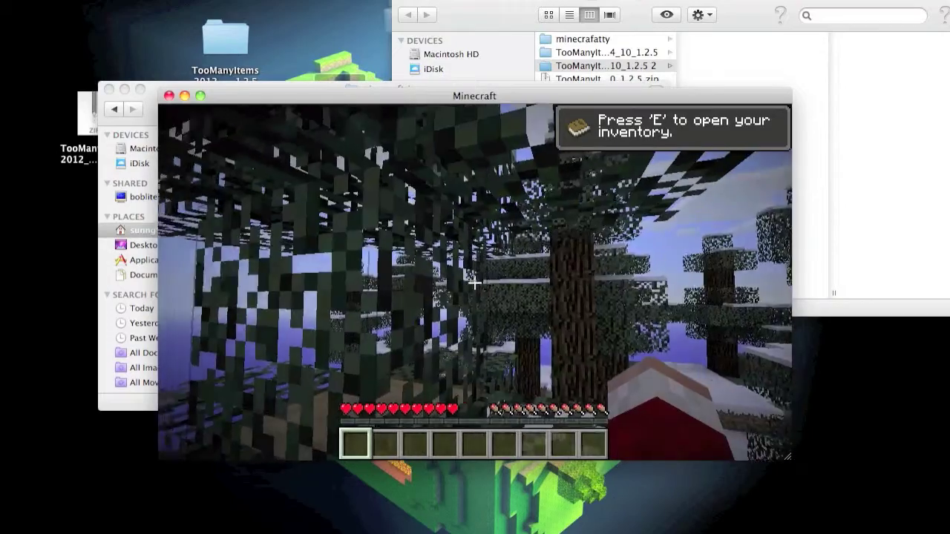
Open the inventory to show the TooManyItems overlay and reposition the game window
mouse_move(475, 282)
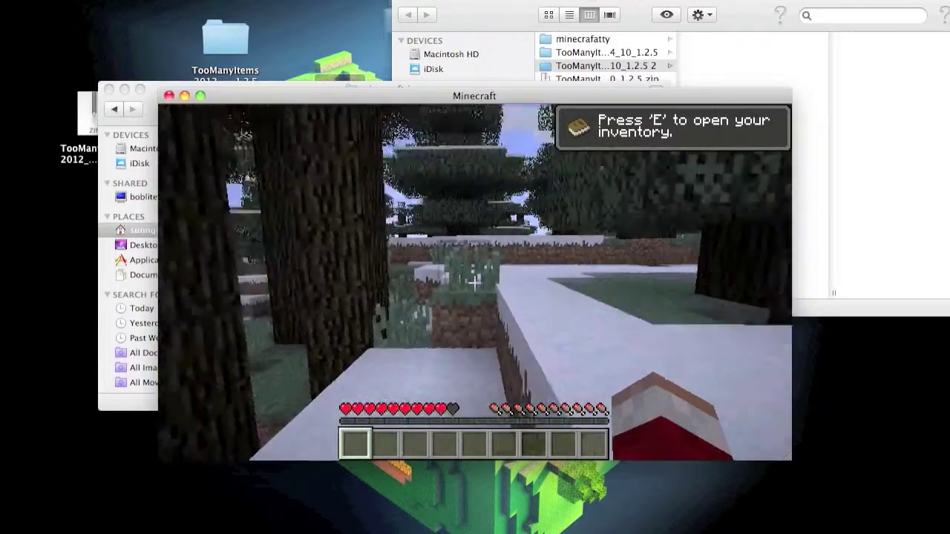
key("e")
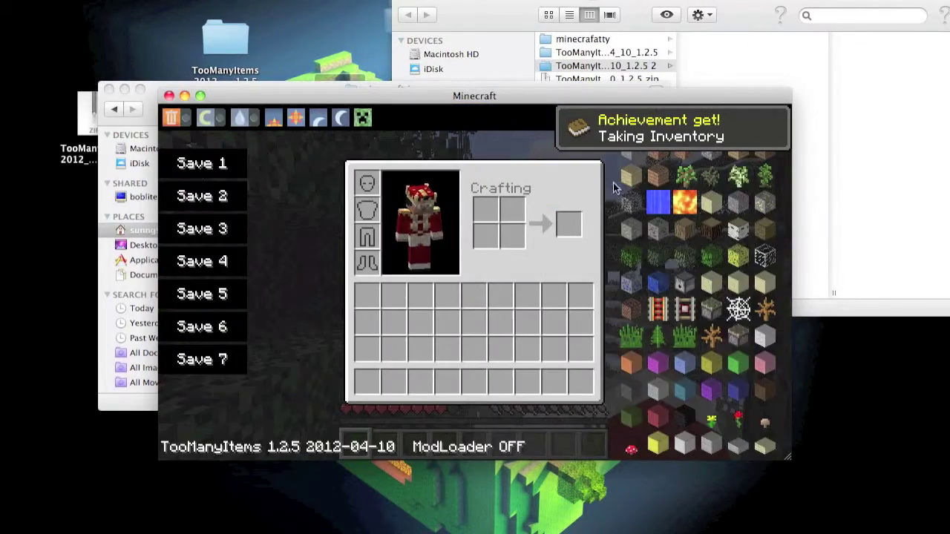
left_click_drag(509, 102, 465, 78)
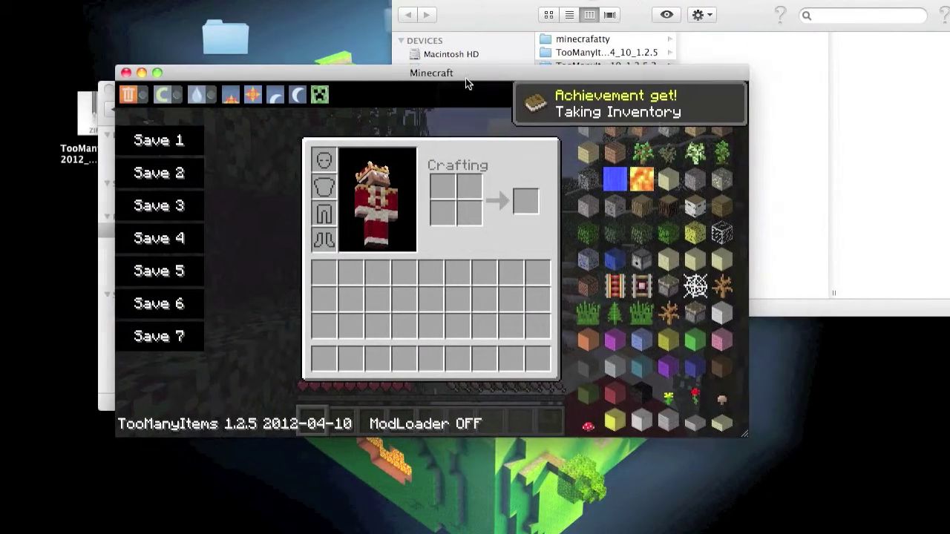
Look through the TooManyItems item pages up to page 6 and return to page 5
left_click(733, 93)
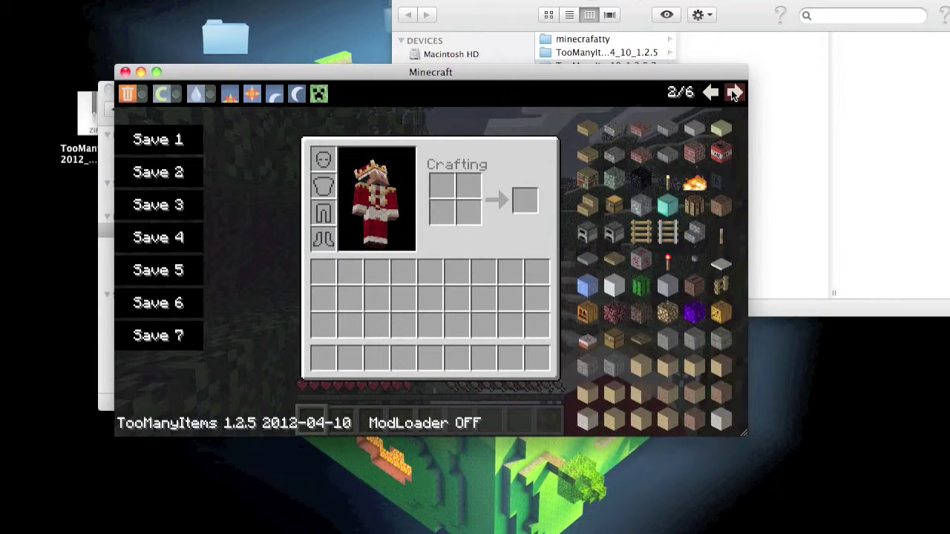
left_click(732, 94)
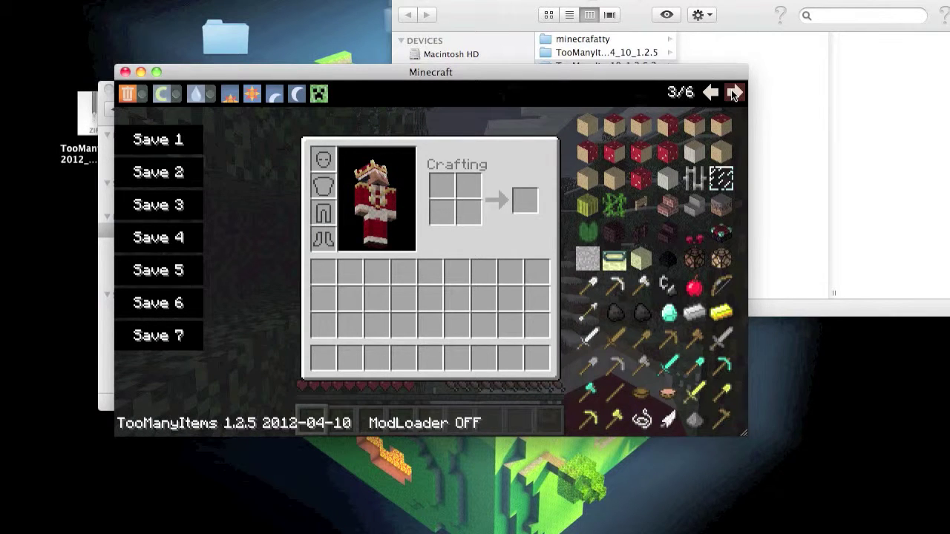
left_click(733, 93)
left_click(733, 94)
left_click(732, 94)
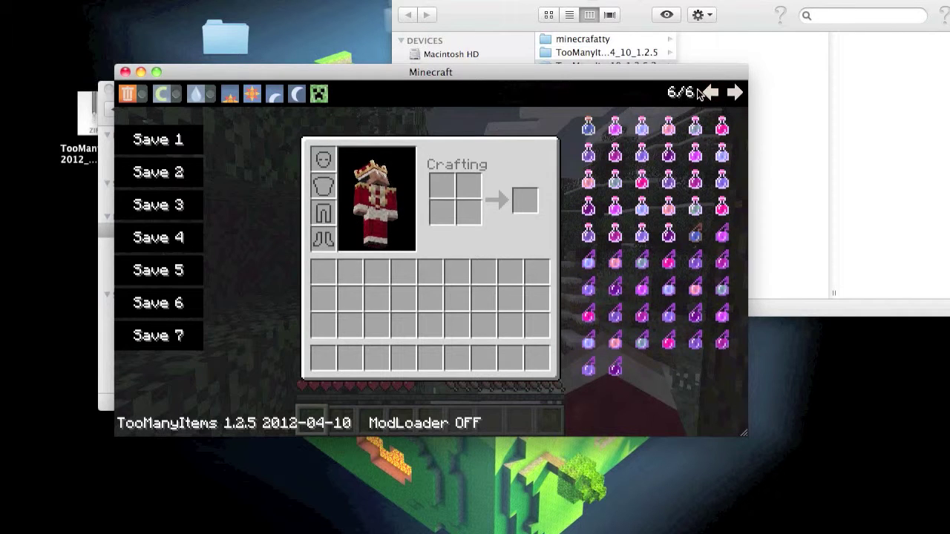
left_click(711, 92)
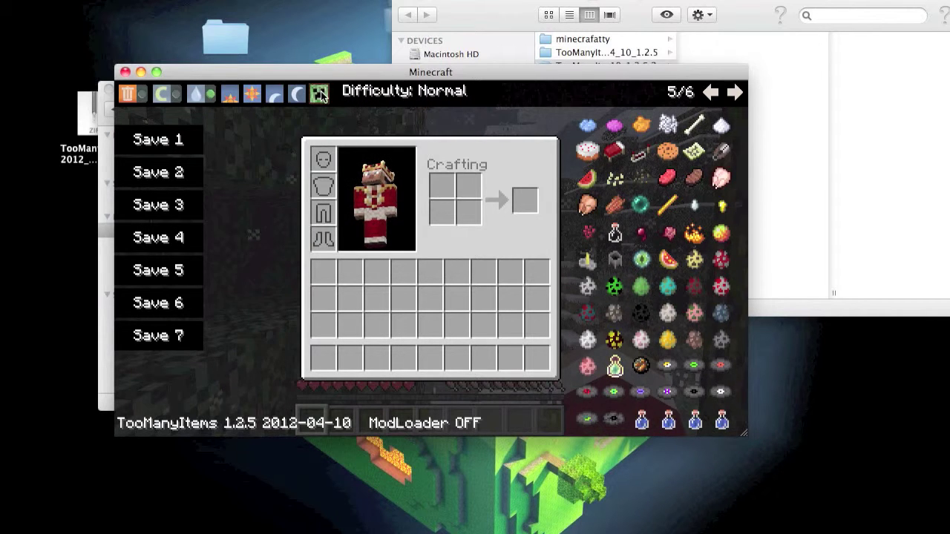
Switch the world to creative mode with TooManyItems and check the creative Item Selection in the inventory
left_click(169, 96)
key("e")
mouse_move(431, 258)
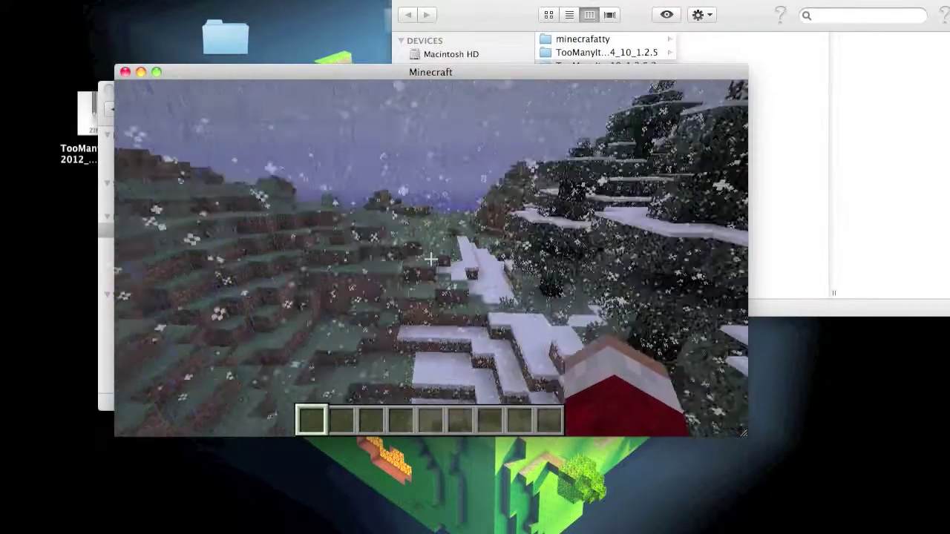
key("e")
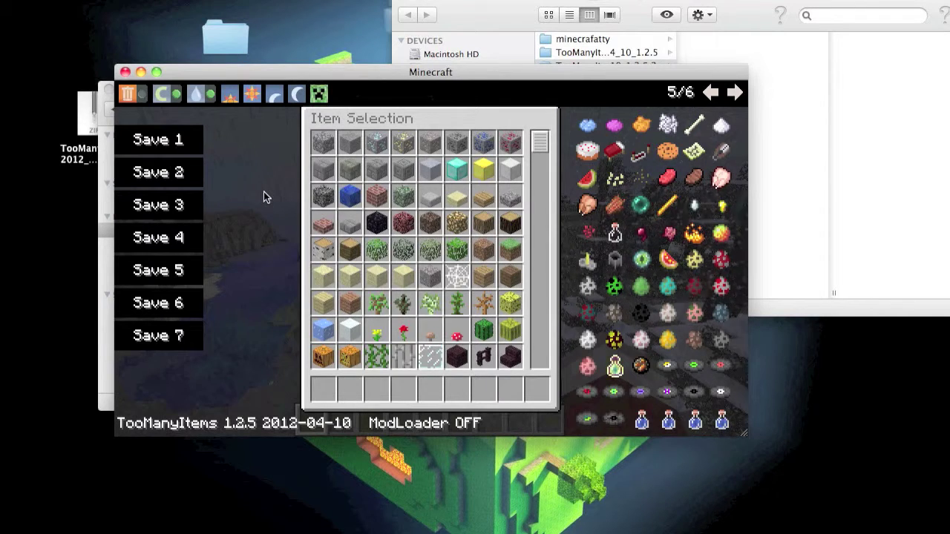
key("e")
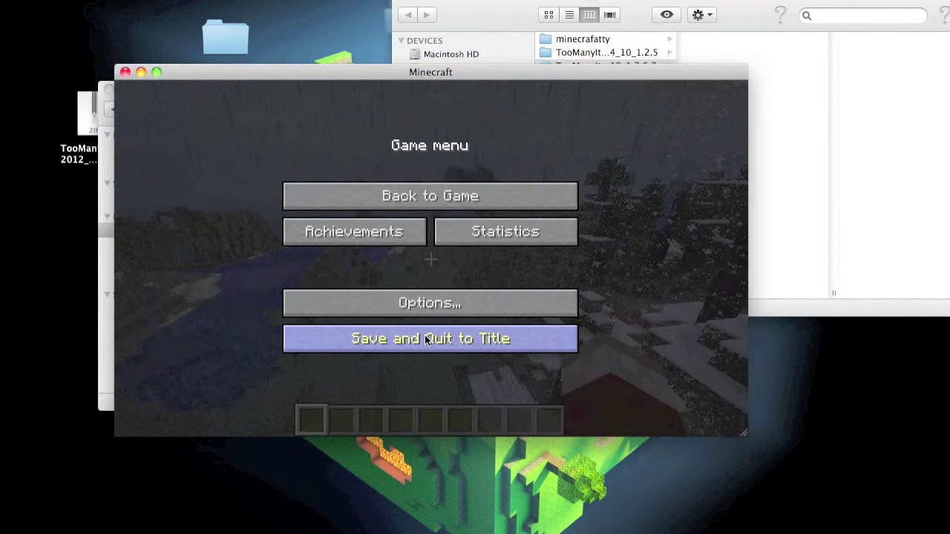